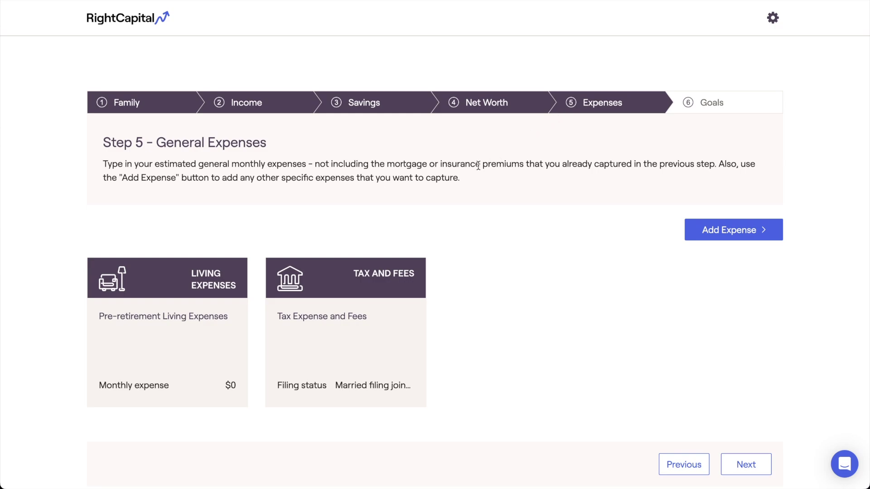
# Look over the extra expense types list and Tax and Fees details without changing anything.
pyautogui.moveTo(240, 347)
pyautogui.click(714, 240)
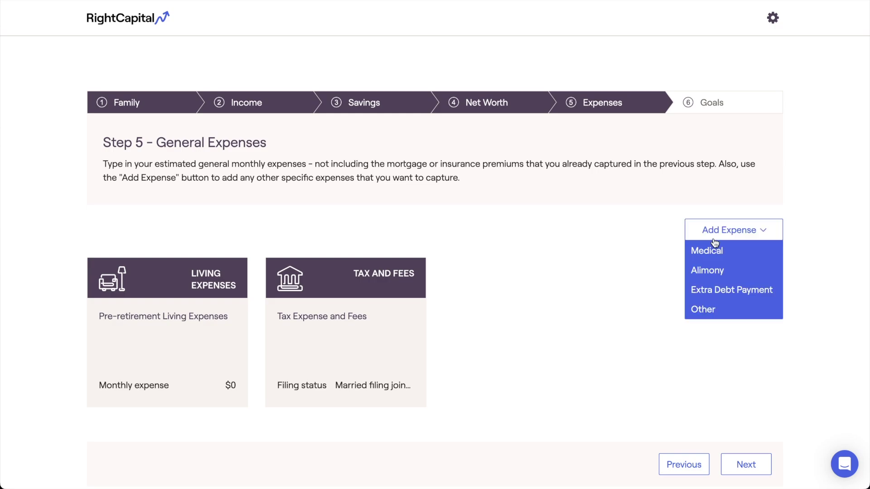
pyautogui.click(661, 237)
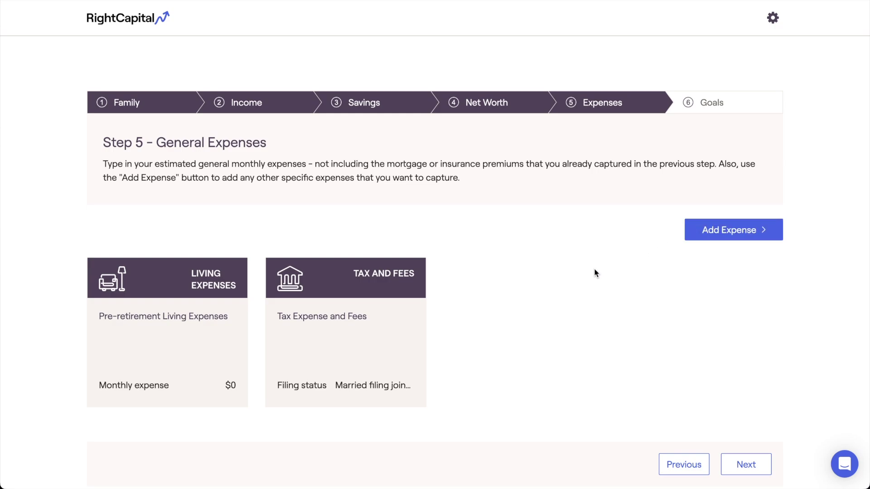
pyautogui.click(422, 376)
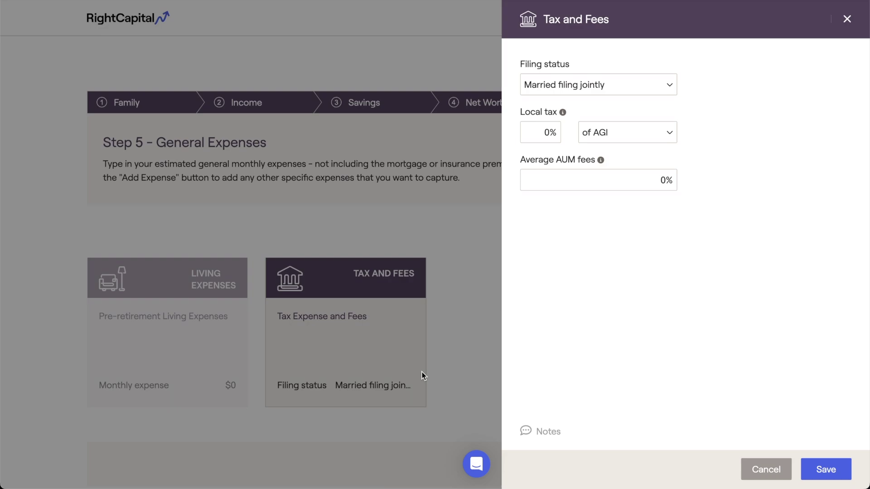
pyautogui.click(422, 372)
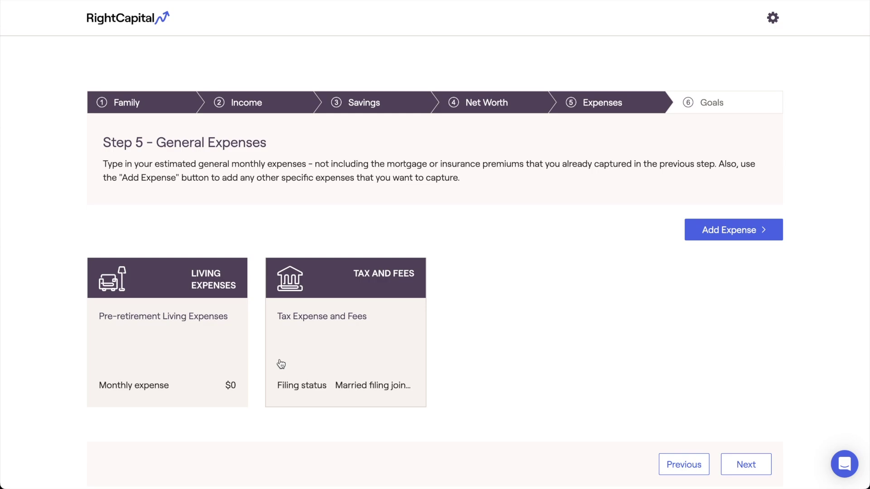
# Enter 5000 as the monthly Living Expenses amount, keeping the simple estimation approach.
pyautogui.click(240, 329)
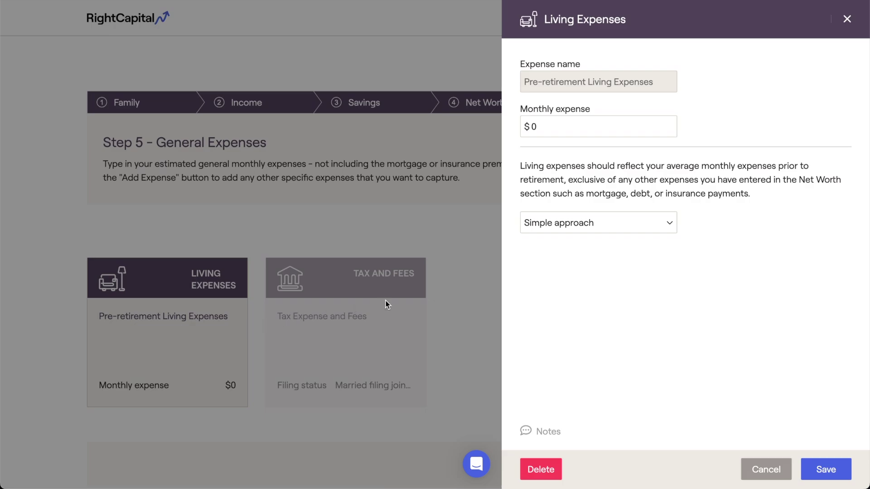
pyautogui.click(588, 233)
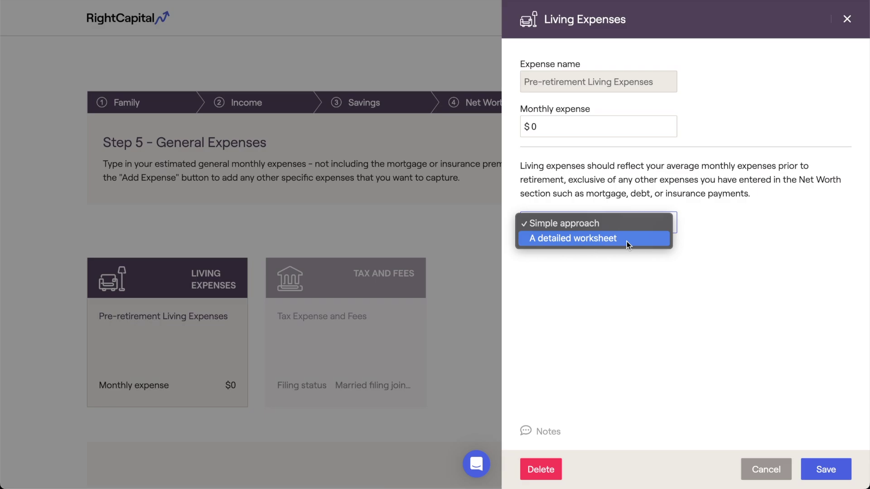
pyautogui.click(621, 260)
pyautogui.click(548, 130)
pyautogui.write('5000')
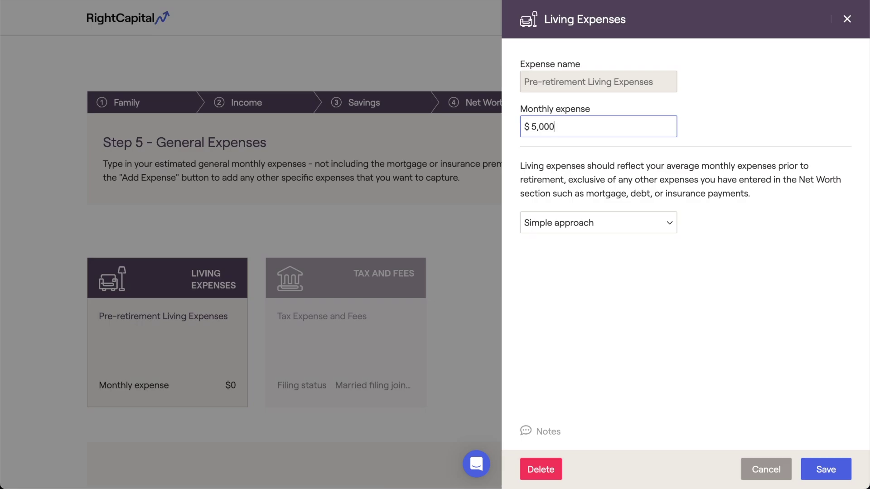
pyautogui.click(606, 222)
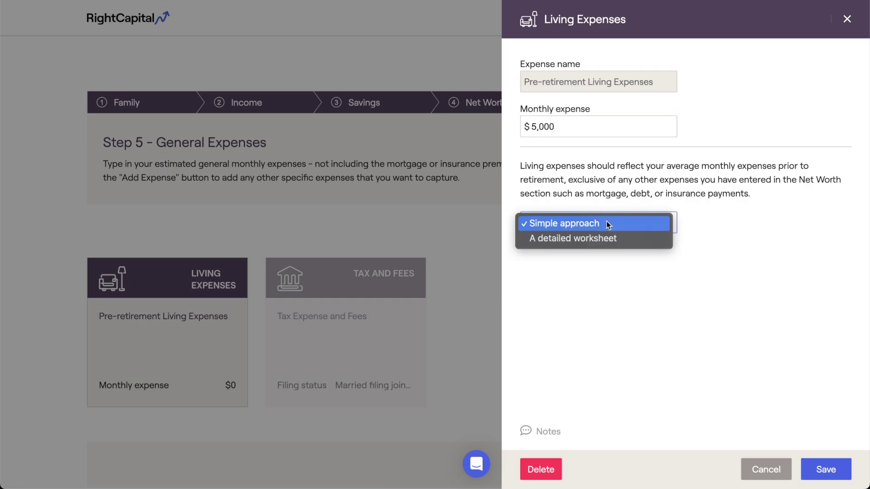
pyautogui.click(623, 237)
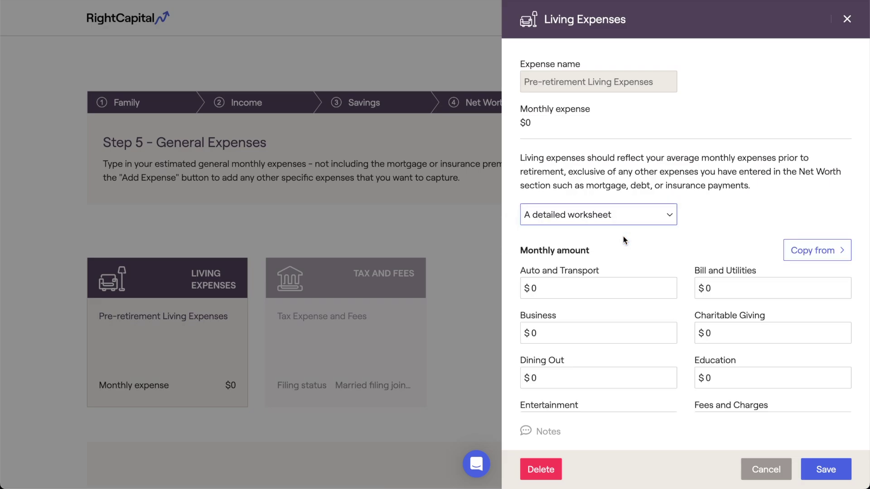
pyautogui.scroll(-5, 623, 237)
pyautogui.scroll(-5, 623, 239)
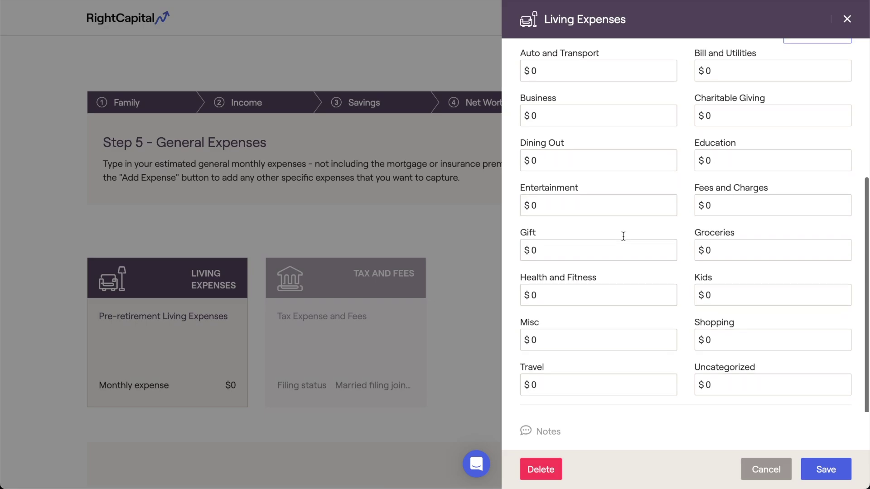
pyautogui.scroll(-1, 623, 236)
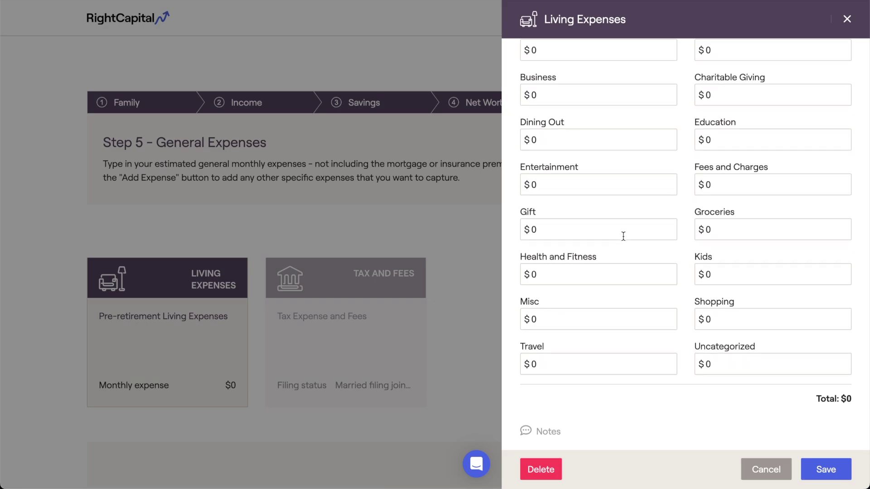
pyautogui.scroll(8, 623, 236)
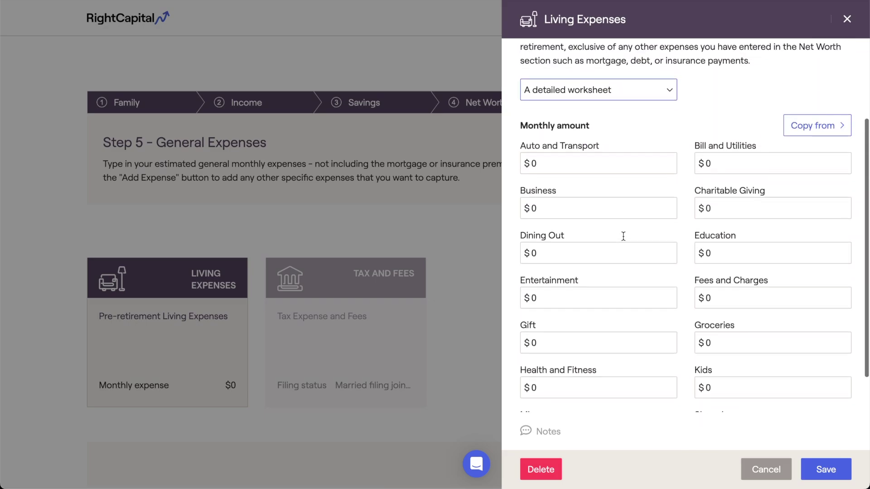
pyautogui.scroll(3, 623, 236)
pyautogui.click(622, 215)
pyautogui.click(620, 203)
pyautogui.click(582, 130)
pyautogui.write('5000')
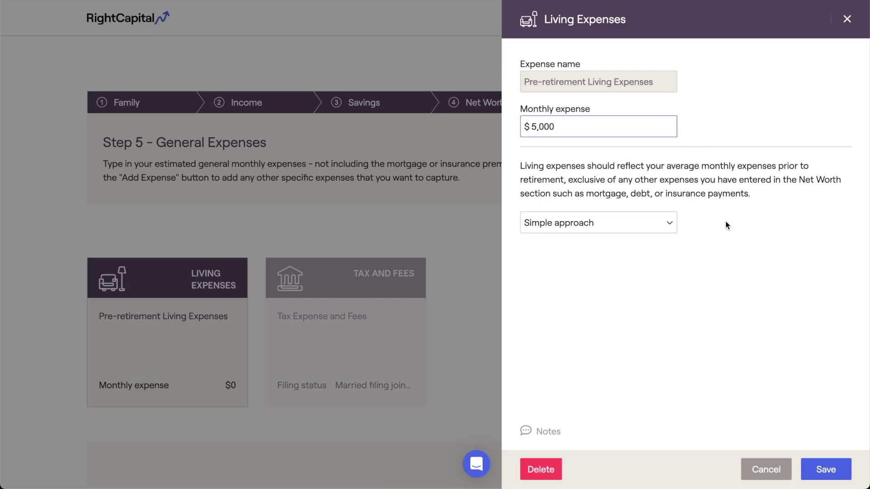
# Save the $5,000 Pre-retirement Living Expenses entry.
pyautogui.moveTo(751, 196); pyautogui.dragTo(516, 164)
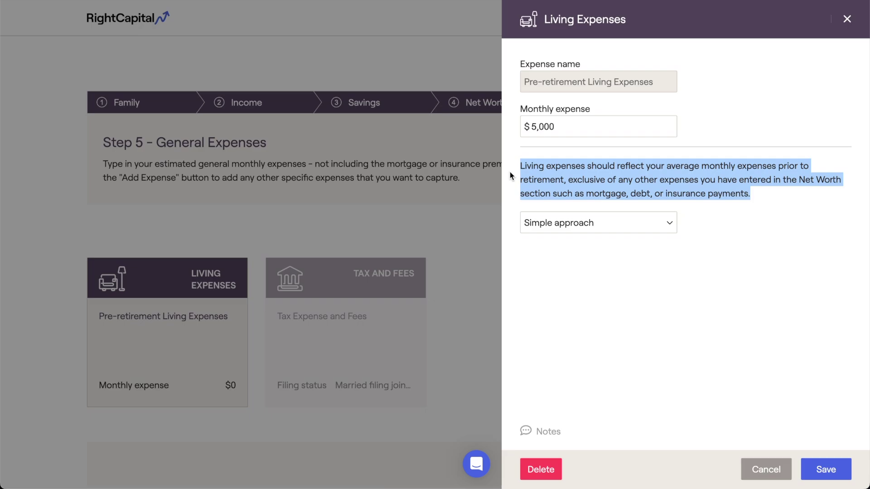
pyautogui.click(547, 250)
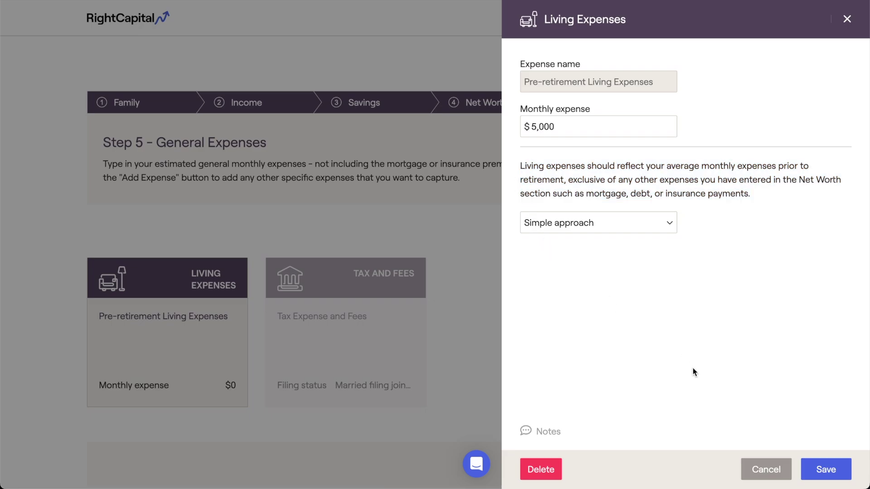
pyautogui.click(804, 468)
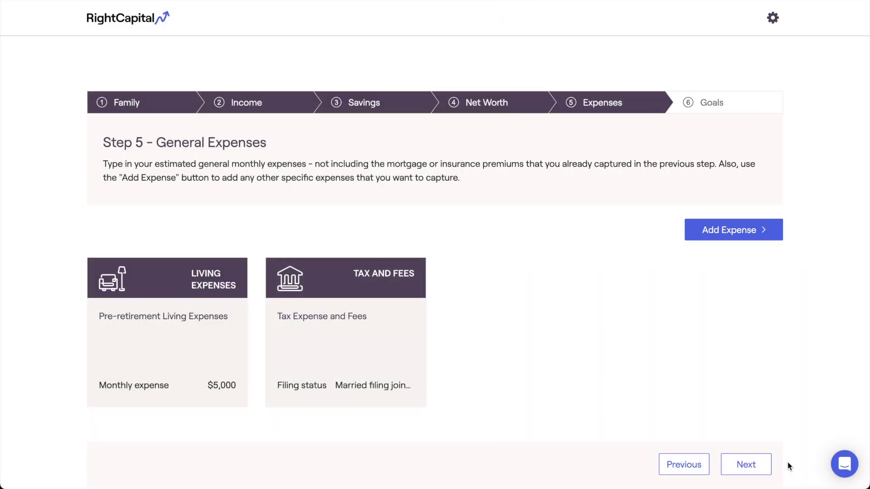
# Open Tax and Fees and keep the filing status as Married filing jointly.
pyautogui.click(420, 294)
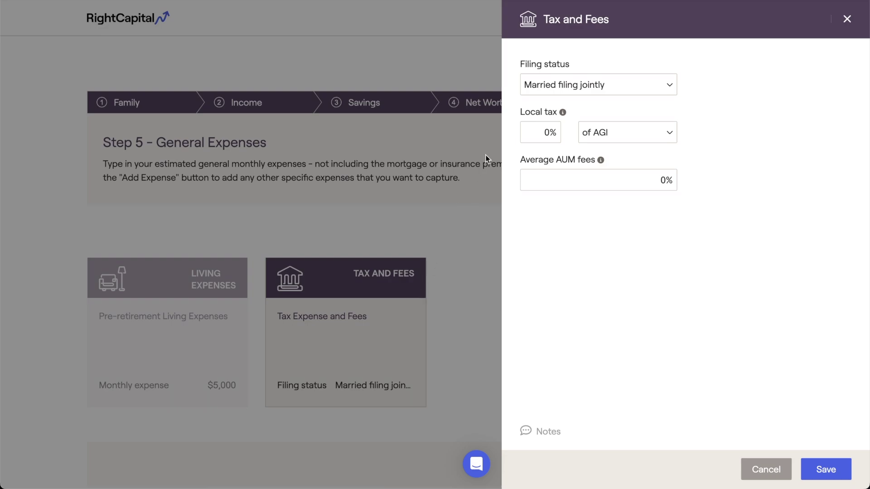
pyautogui.click(576, 65)
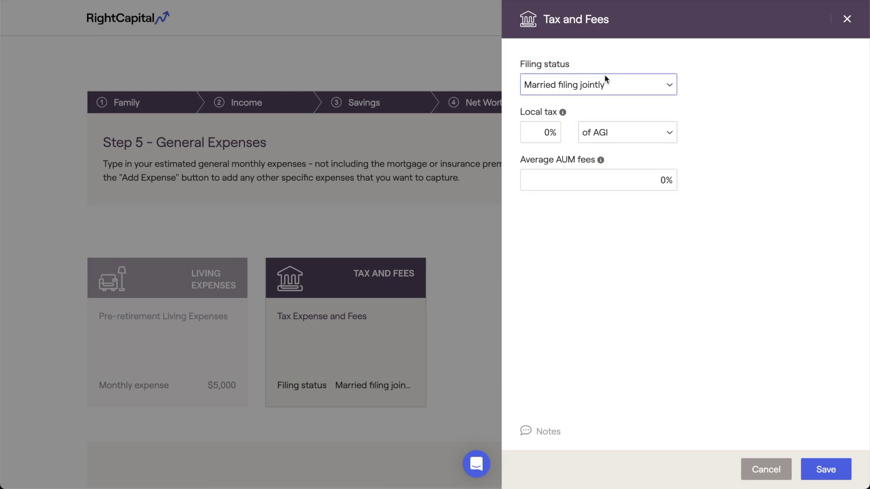
pyautogui.click(620, 83)
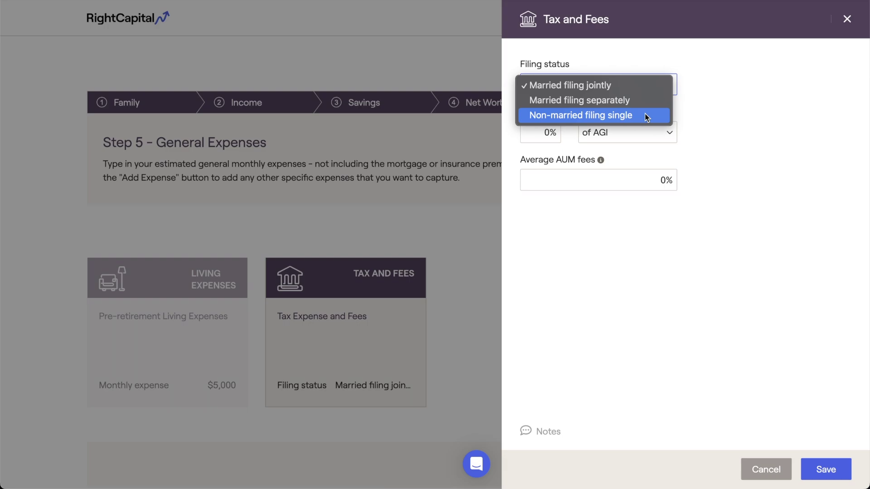
pyautogui.click(636, 88)
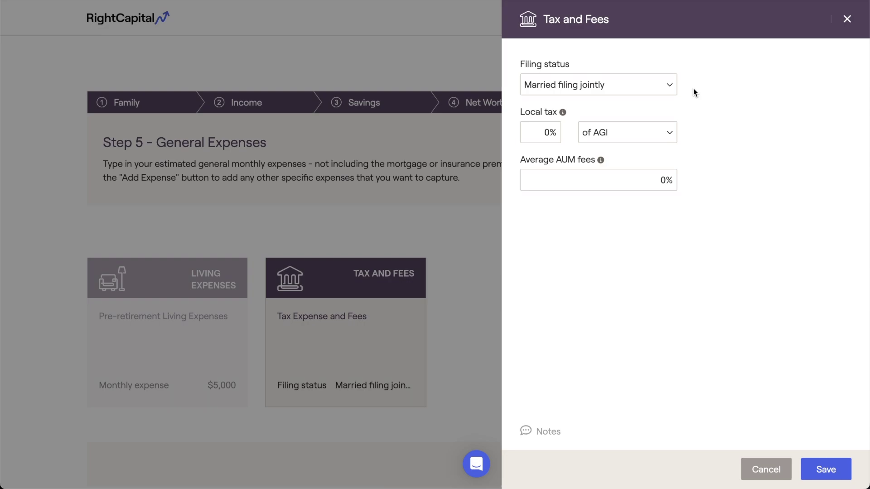
pyautogui.moveTo(563, 113)
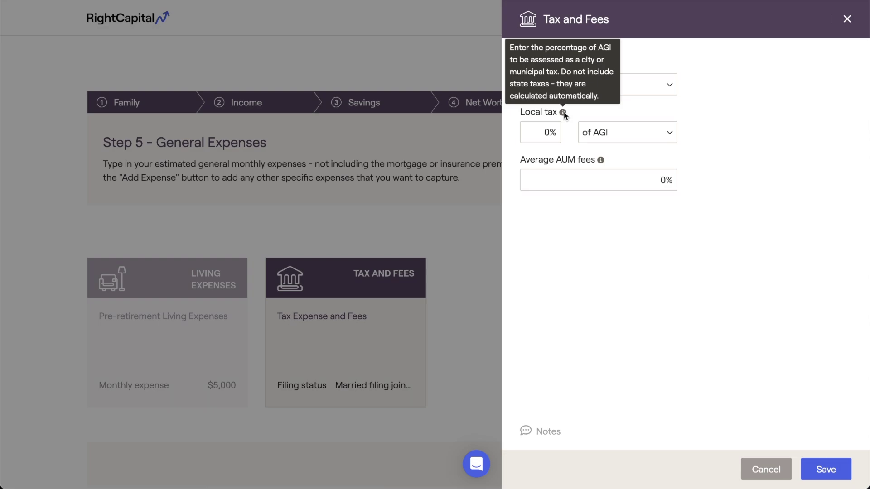
pyautogui.click(614, 132)
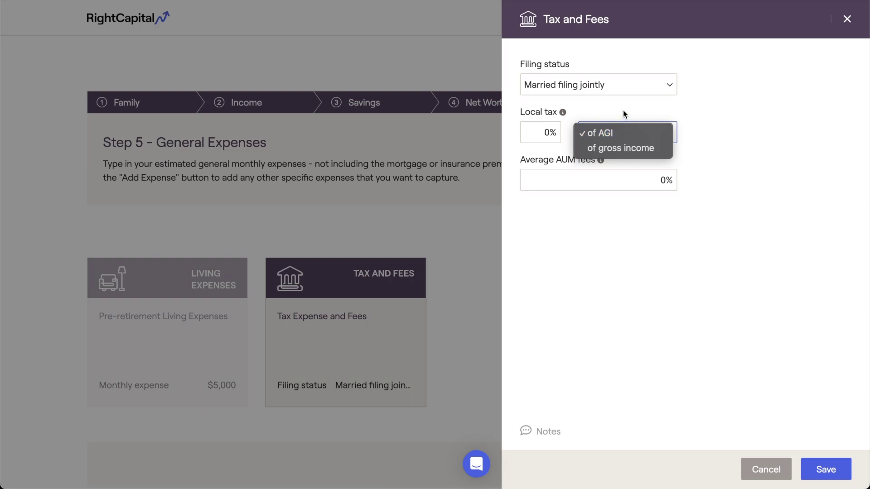
pyautogui.click(623, 111)
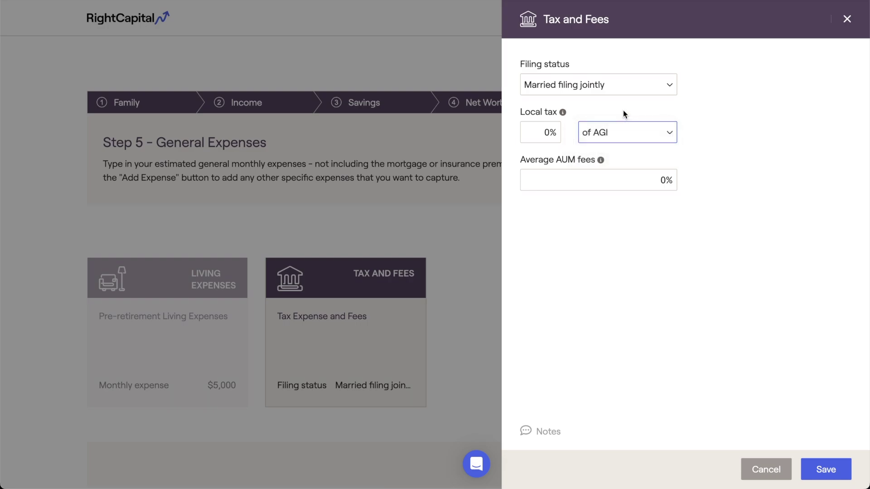
pyautogui.hotkey('shift', 'Tab')
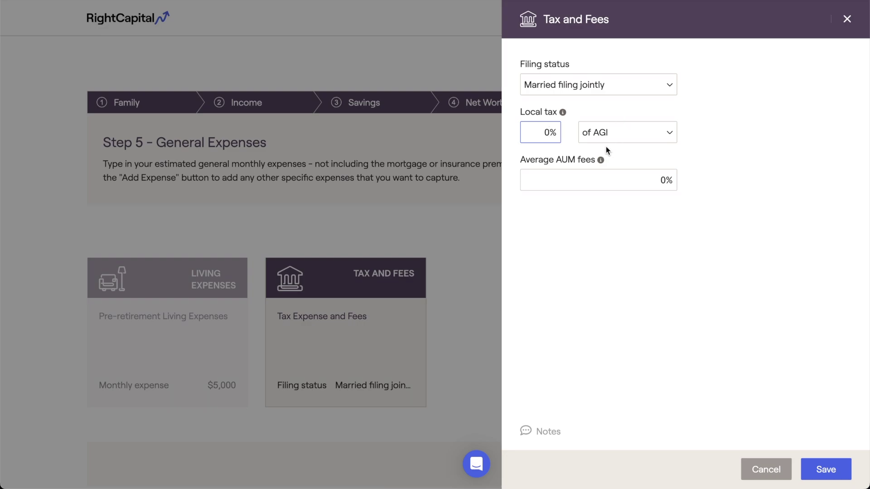
pyautogui.click(601, 160)
# Save the Tax and Fees settings and show the extra expense types list.
pyautogui.click(818, 464)
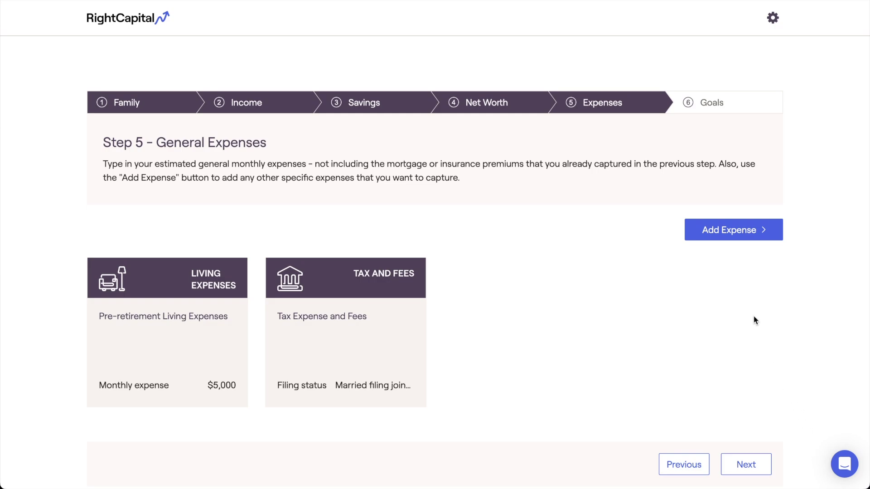
pyautogui.click(709, 238)
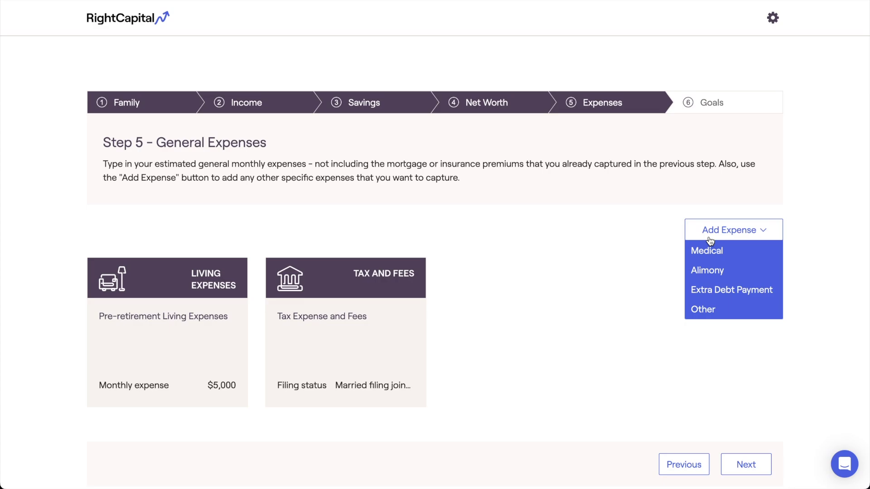
# Add a $0 Medical expense typed as Out of pocket medical expense.
pyautogui.click(732, 249)
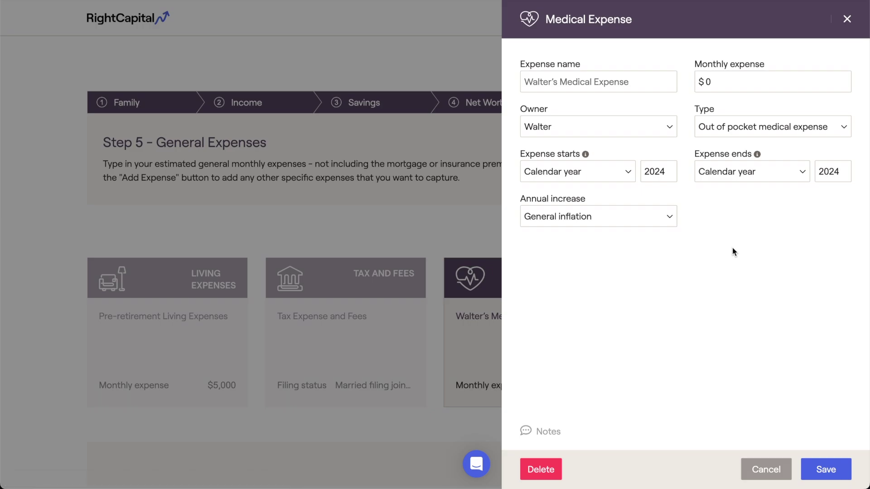
pyautogui.click(752, 138)
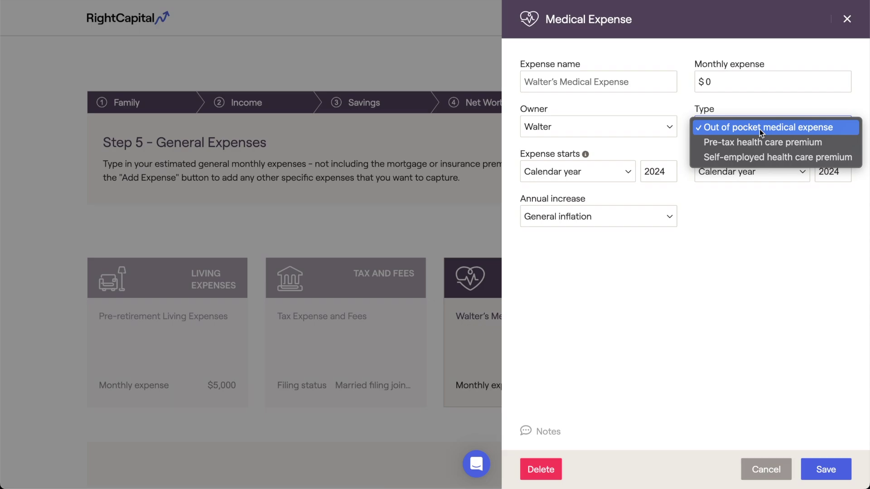
pyautogui.click(742, 194)
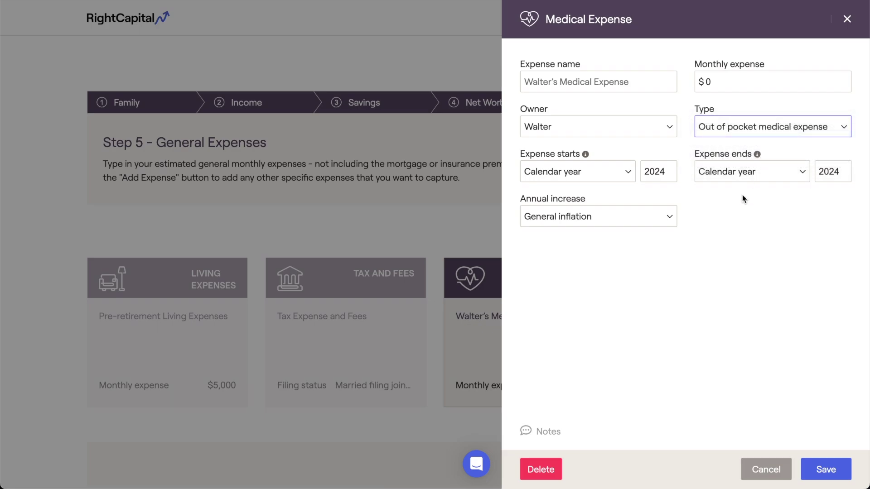
pyautogui.press('Escape')
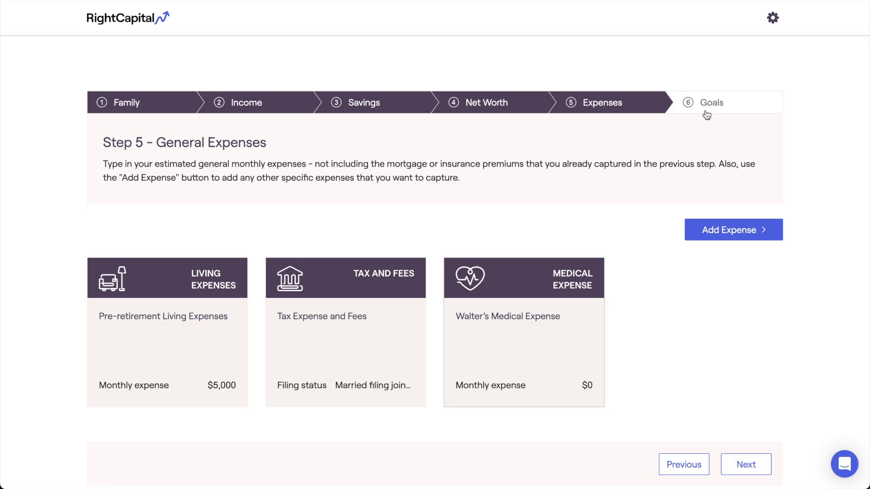
# Add a $0 Alimony expense with divorce date Before 1/1/2019.
pyautogui.click(716, 231)
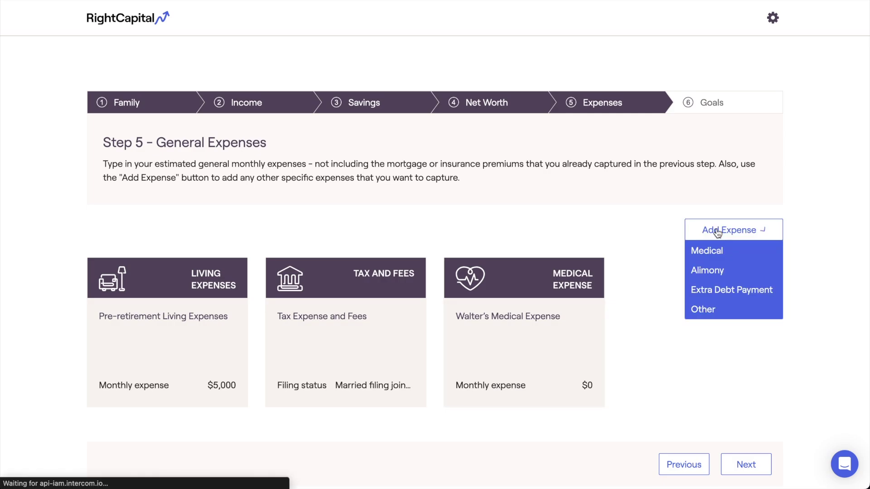
pyautogui.click(719, 272)
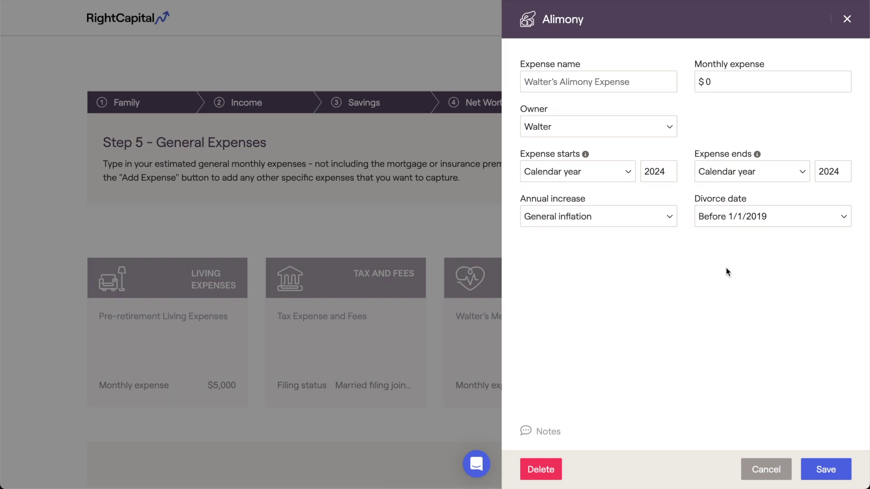
pyautogui.click(770, 221)
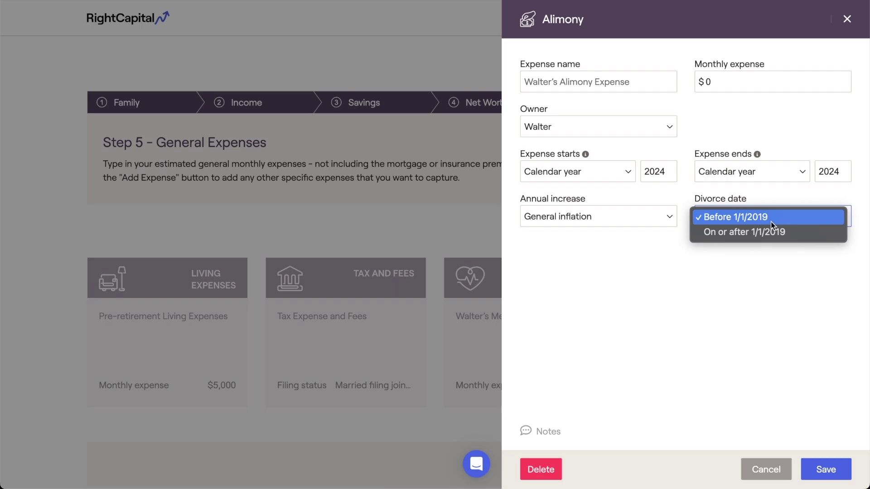
pyautogui.click(759, 257)
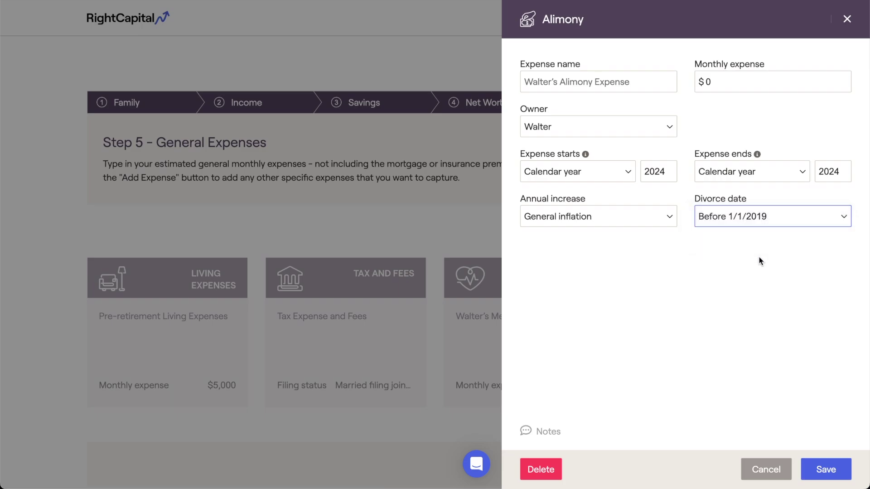
pyautogui.press('Escape')
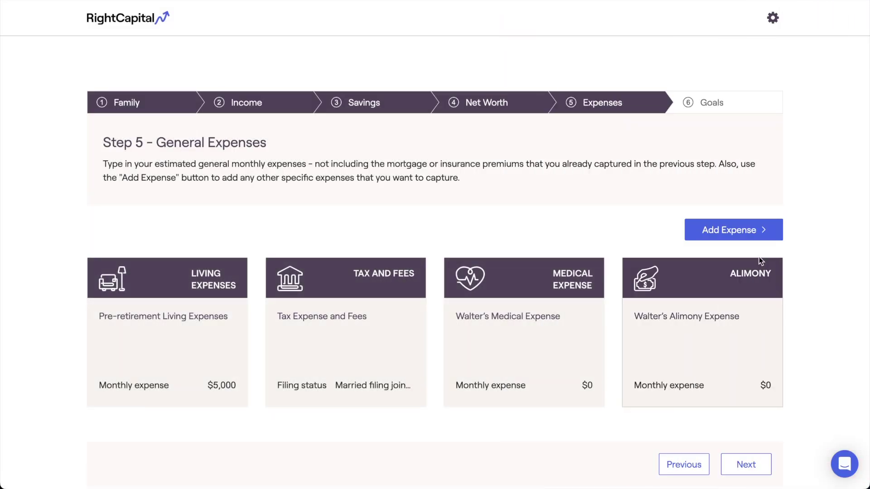
# Add an Extra Debt Payment against the card debt with recurring payments.
pyautogui.click(753, 241)
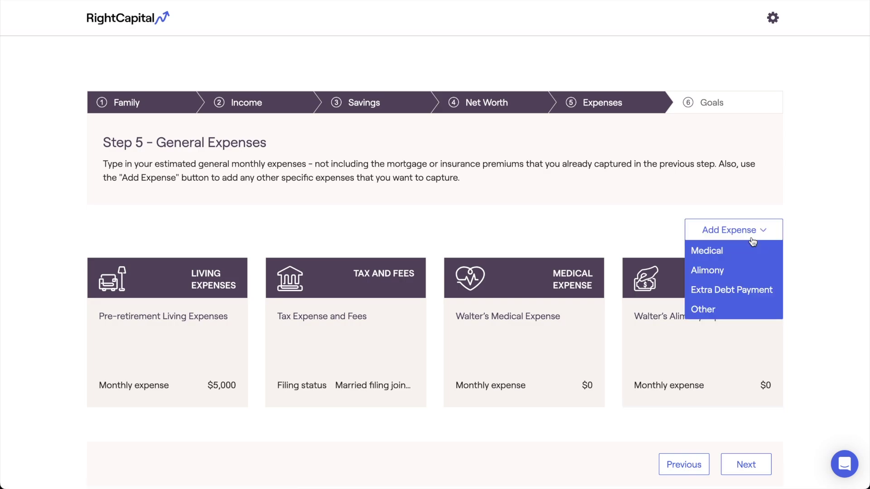
pyautogui.click(756, 293)
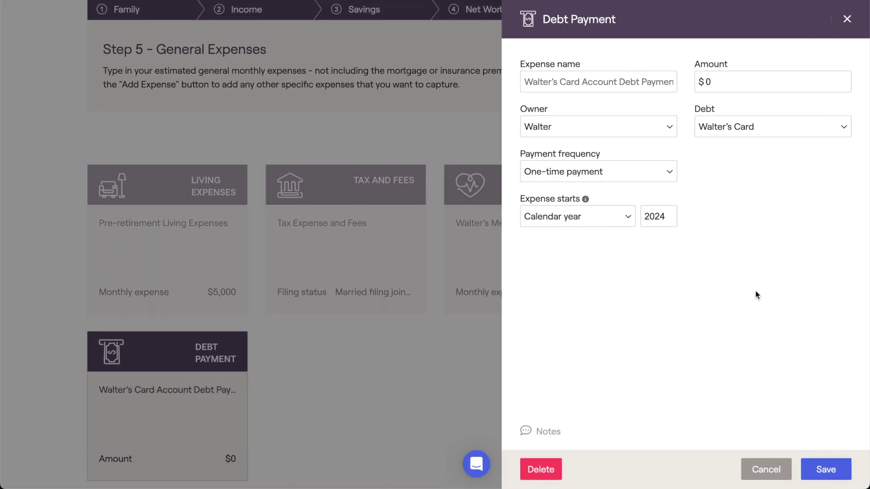
pyautogui.click(778, 135)
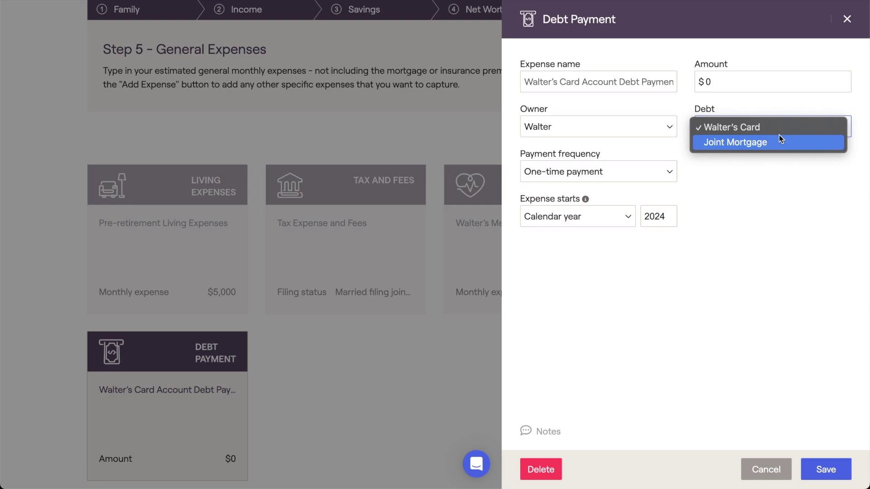
pyautogui.click(767, 166)
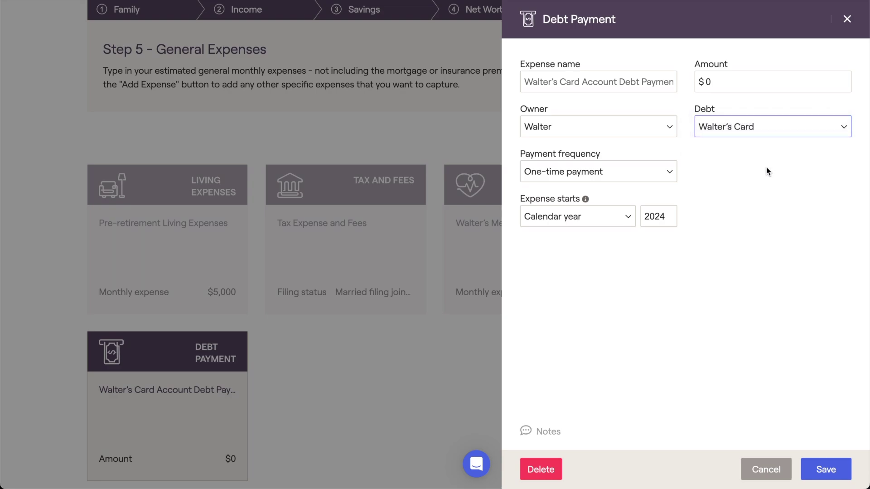
pyautogui.click(671, 170)
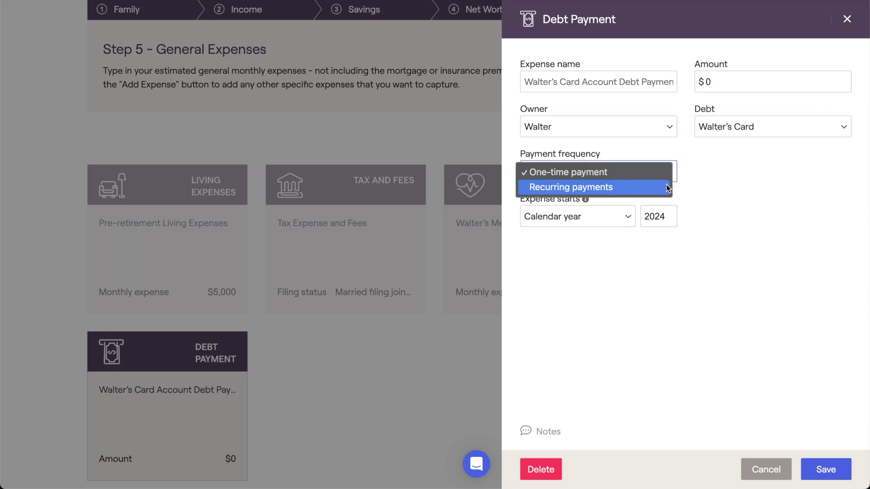
pyautogui.click(666, 185)
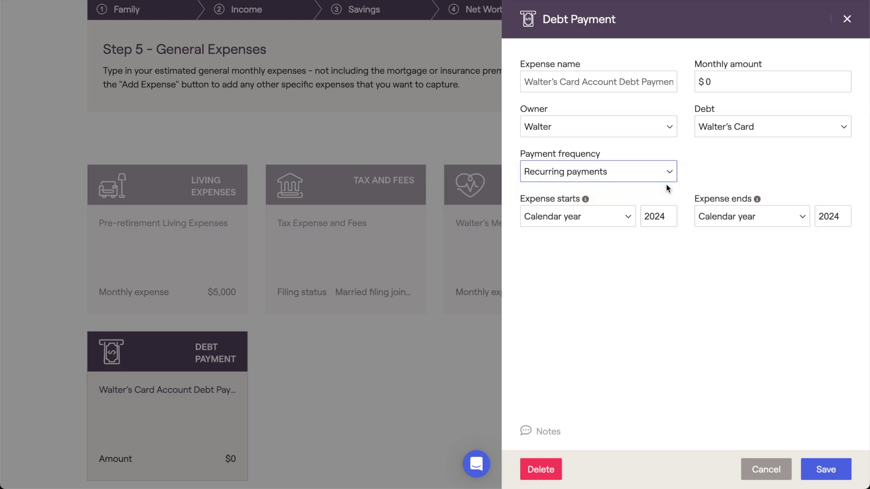
pyautogui.press('Escape')
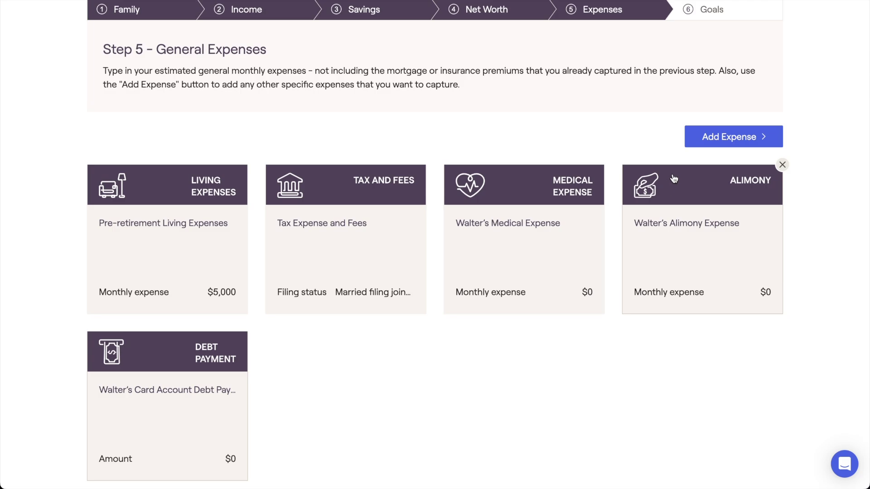
# Add a $0 Other expense left as Taxable.
pyautogui.click(692, 144)
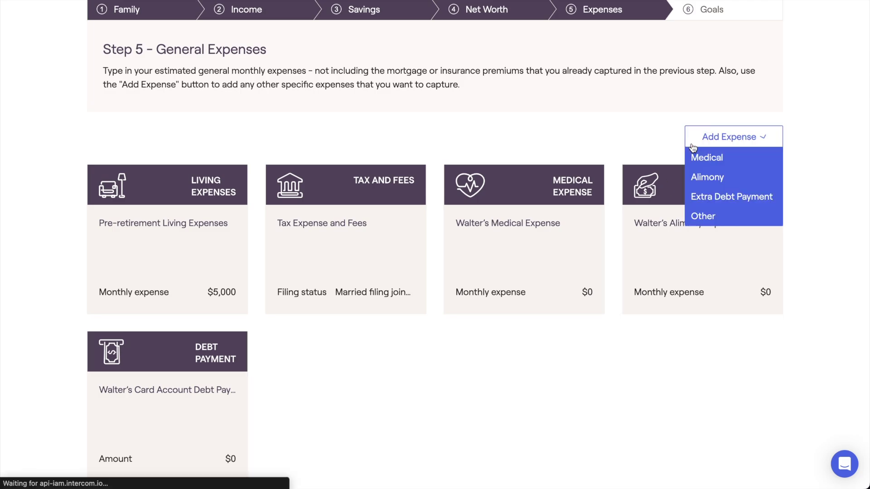
pyautogui.click(726, 218)
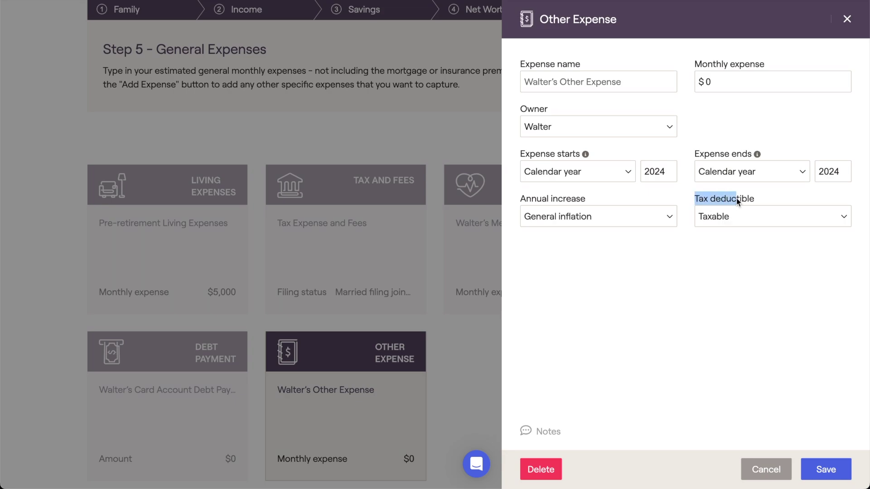
pyautogui.click(759, 220)
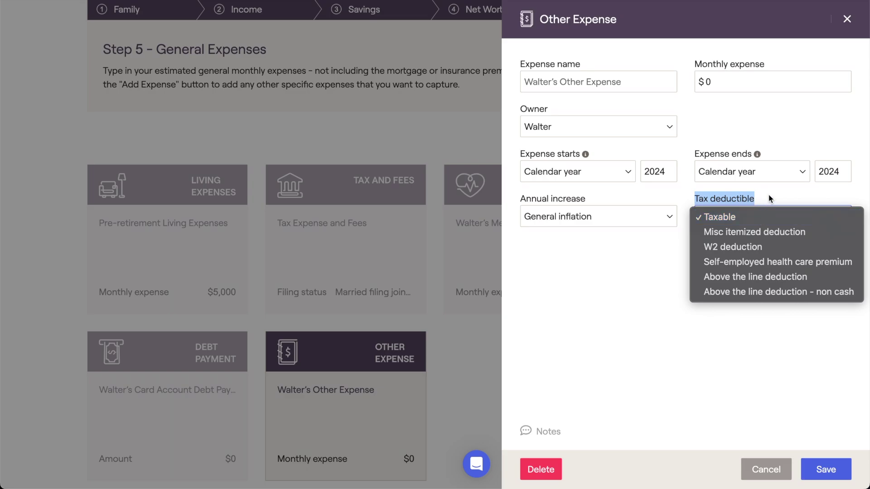
pyautogui.click(770, 198)
pyautogui.click(770, 198)
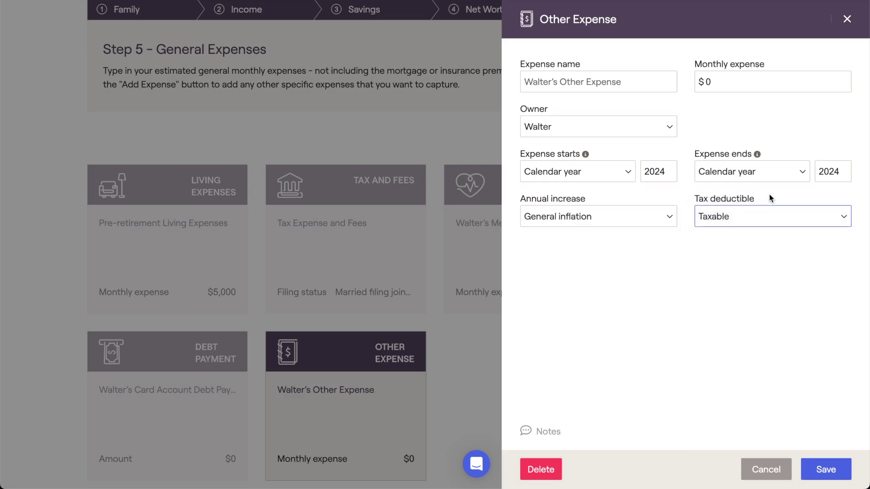
pyautogui.press('Escape')
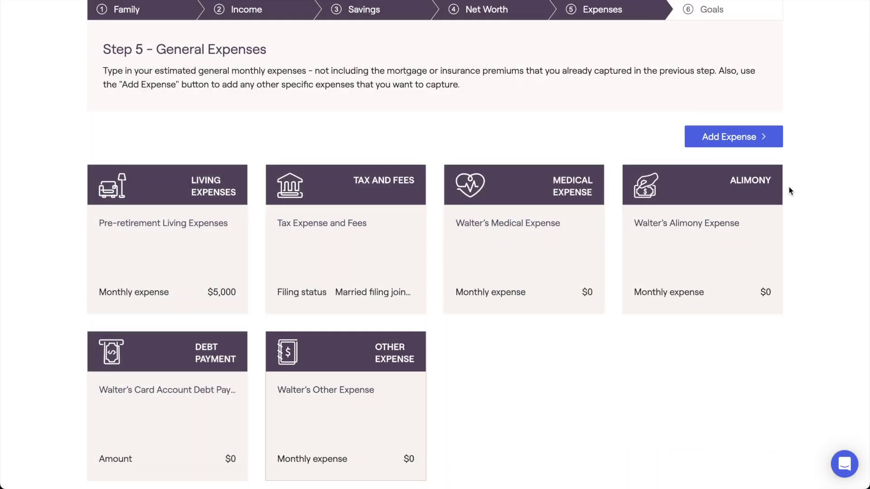
pyautogui.scroll(-2, 789, 187)
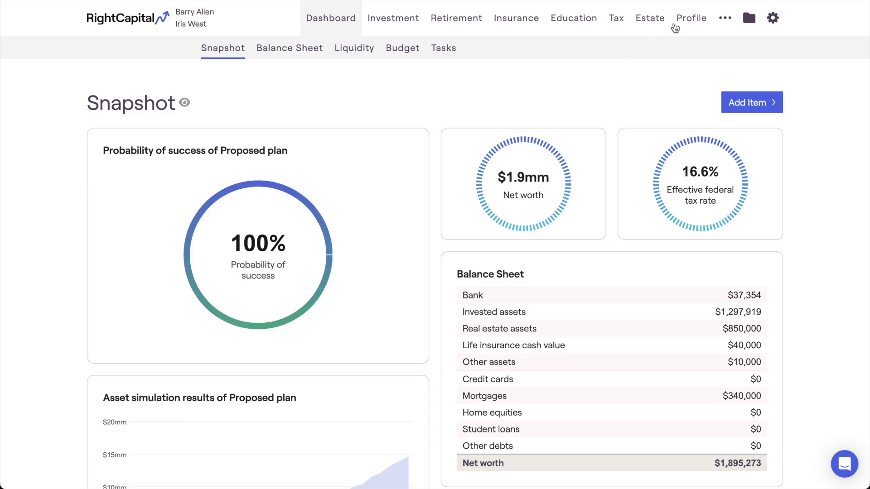
# Review the client's Profile Expenses, including the extra expense types and Living Expenses card.
pyautogui.click(674, 26)
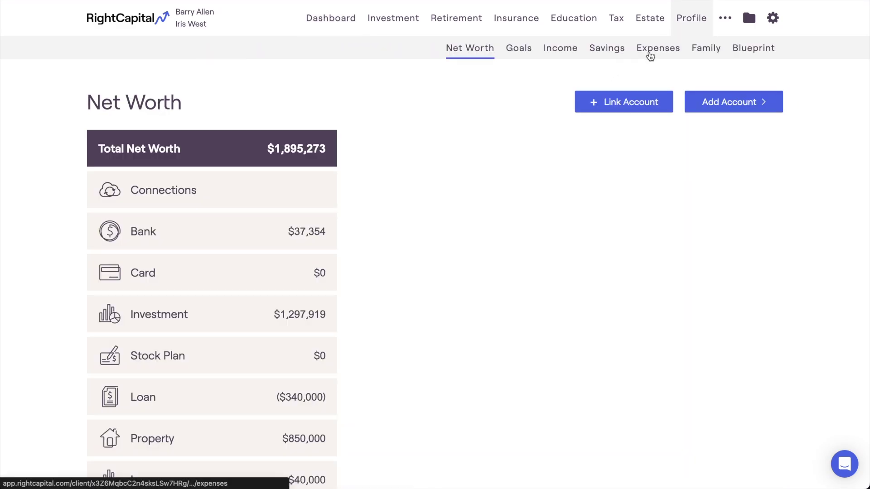
pyautogui.click(650, 55)
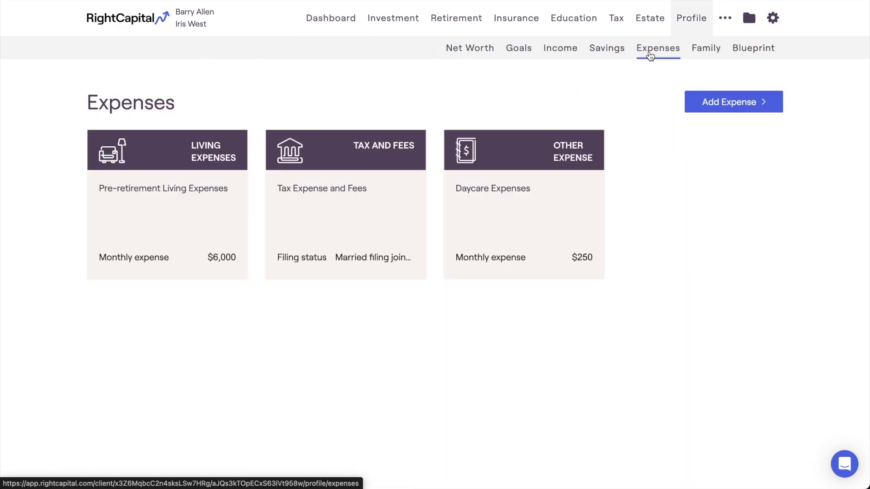
pyautogui.click(693, 100)
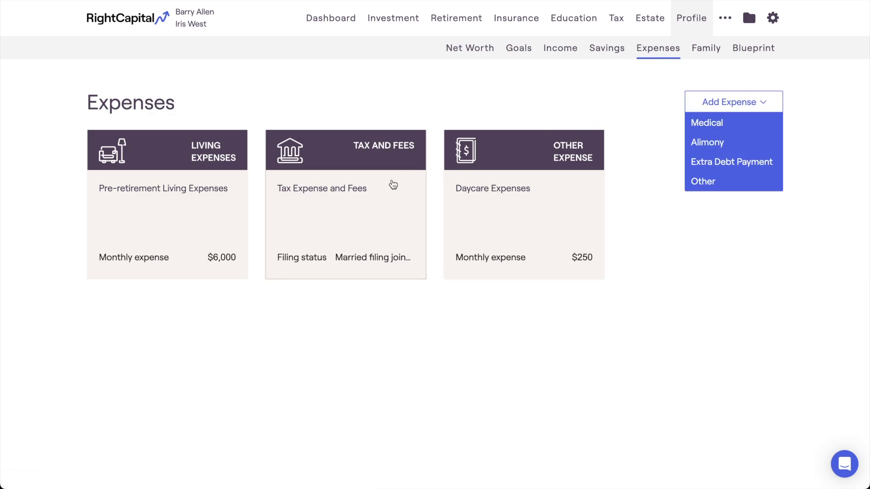
pyautogui.click(240, 251)
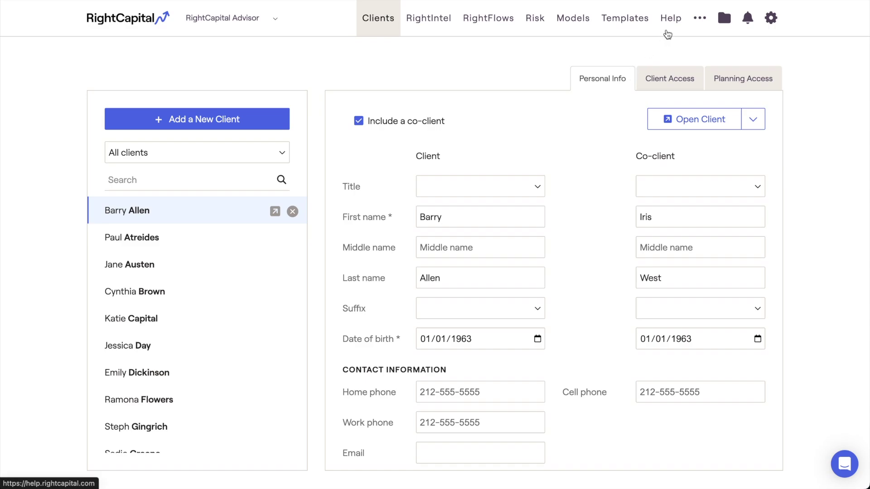
# Go to the Help Center's Contact Us Support page and view its Call and Email sections.
pyautogui.click(667, 32)
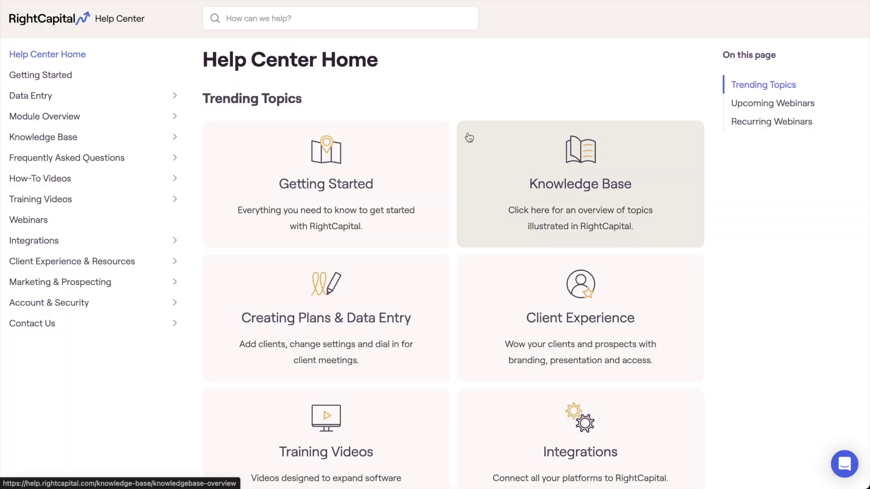
pyautogui.click(140, 323)
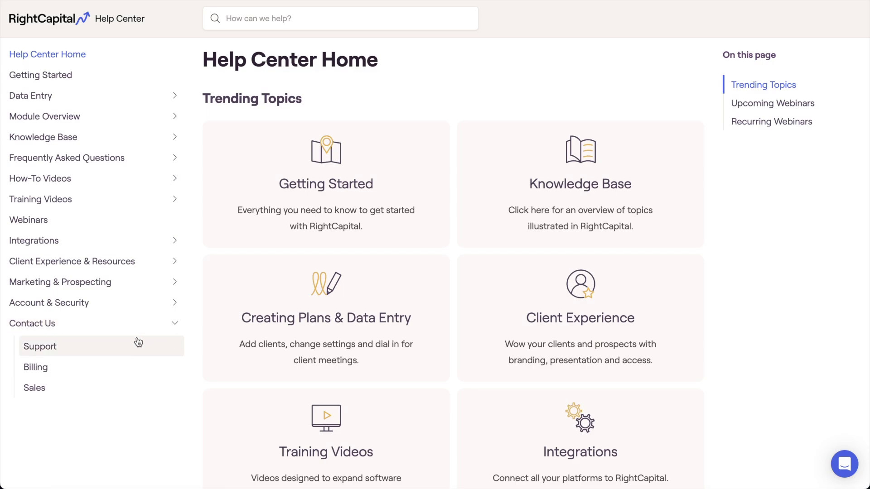
pyautogui.click(138, 343)
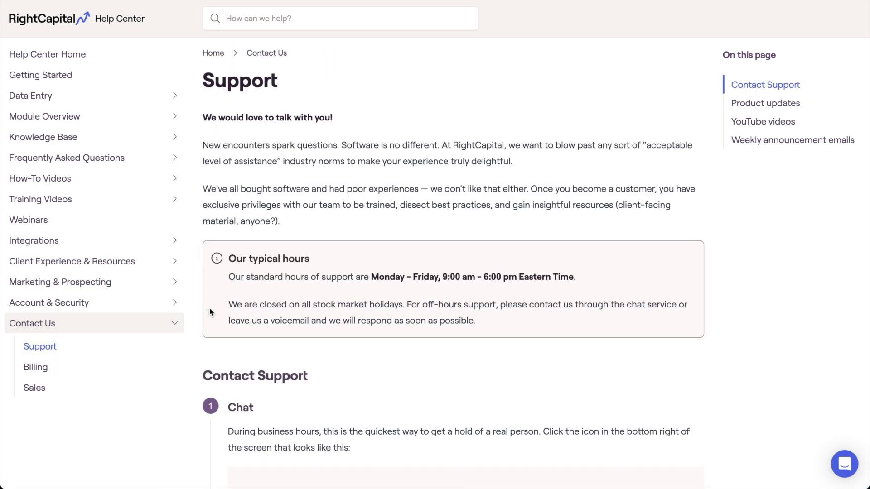
pyautogui.scroll(-2, 209, 308)
pyautogui.scroll(-6, 209, 308)
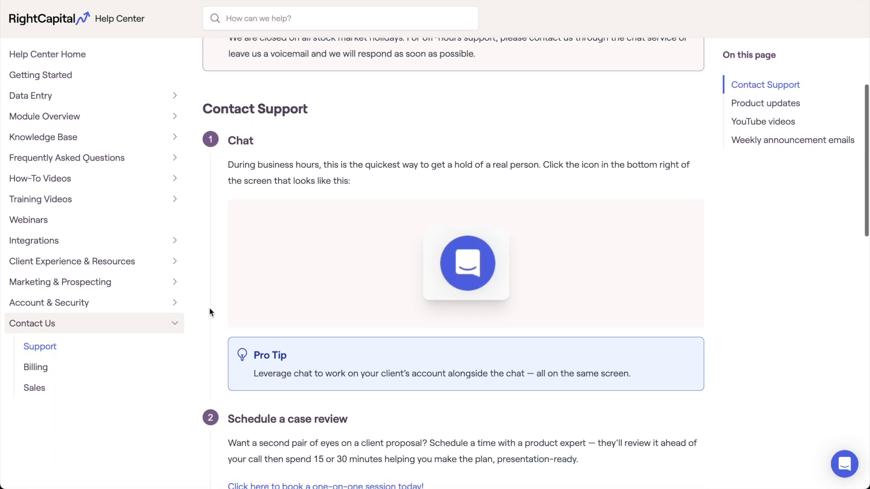
pyautogui.scroll(-4, 210, 310)
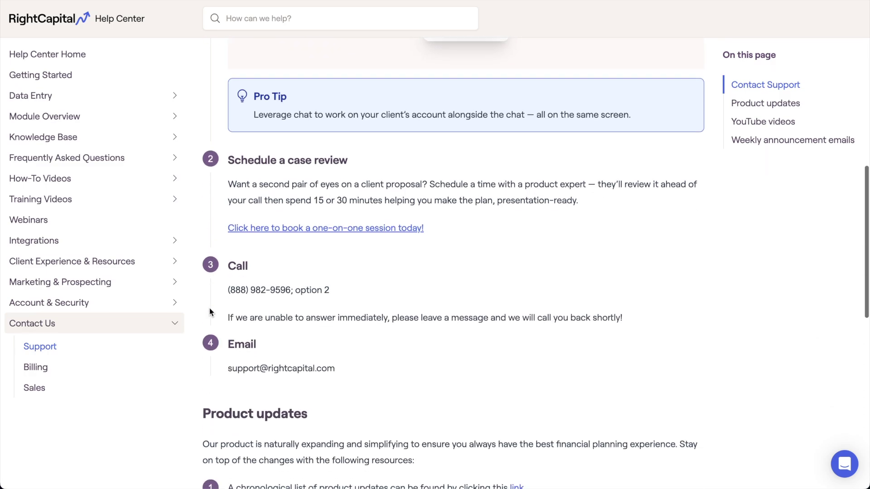
pyautogui.moveTo(221, 289); pyautogui.dragTo(339, 294)
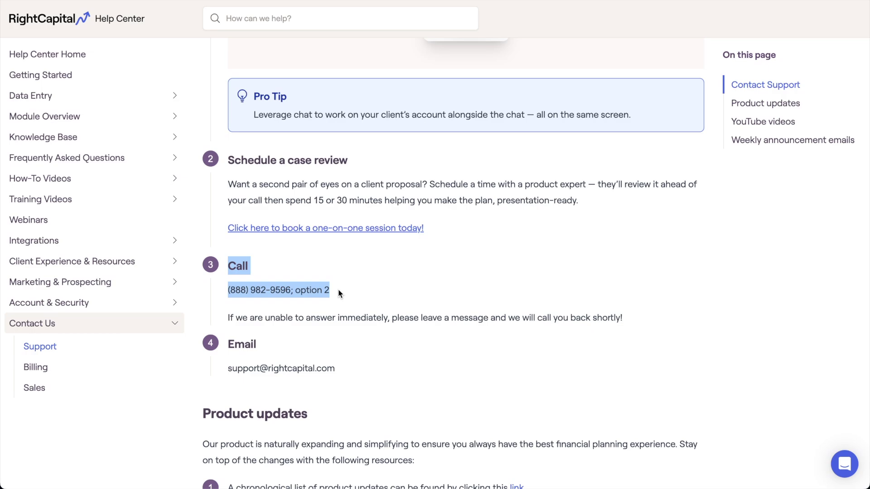
pyautogui.click(338, 292)
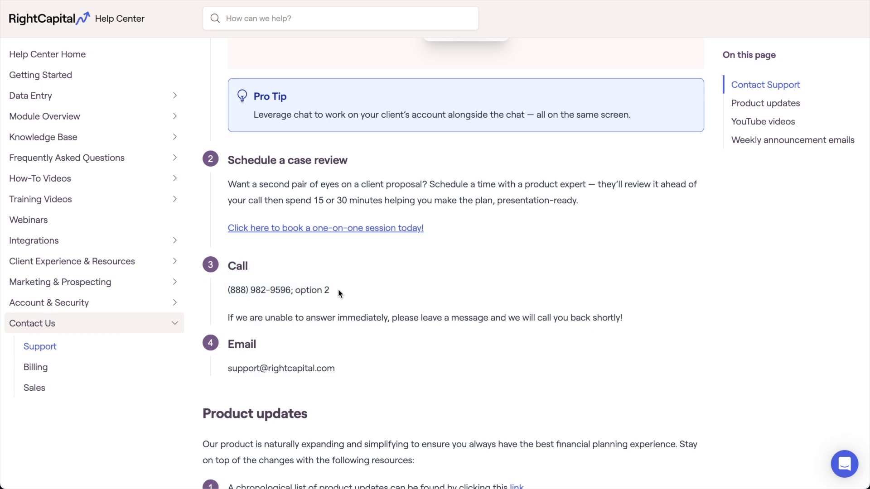